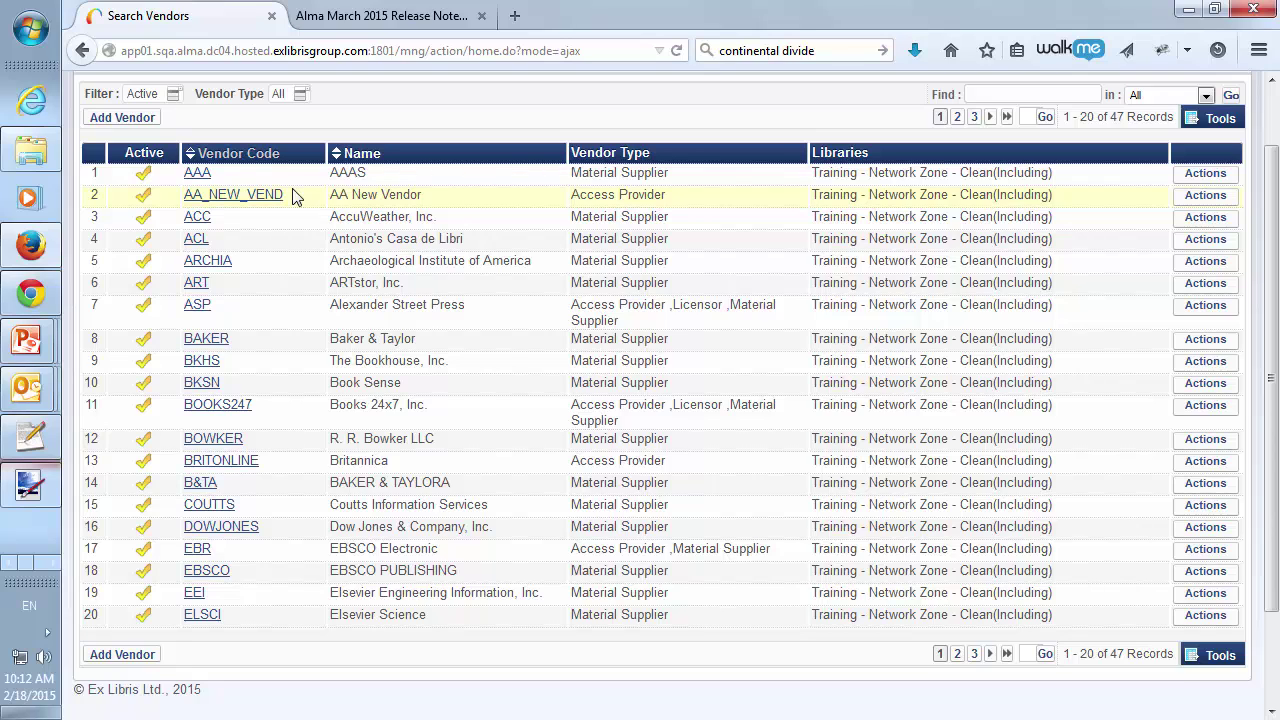
Open Other Settings in the acquisitions configuration and check the acq_distribution_job parameter in the Customer Parameters table.
scroll(292, 196, up, 2)
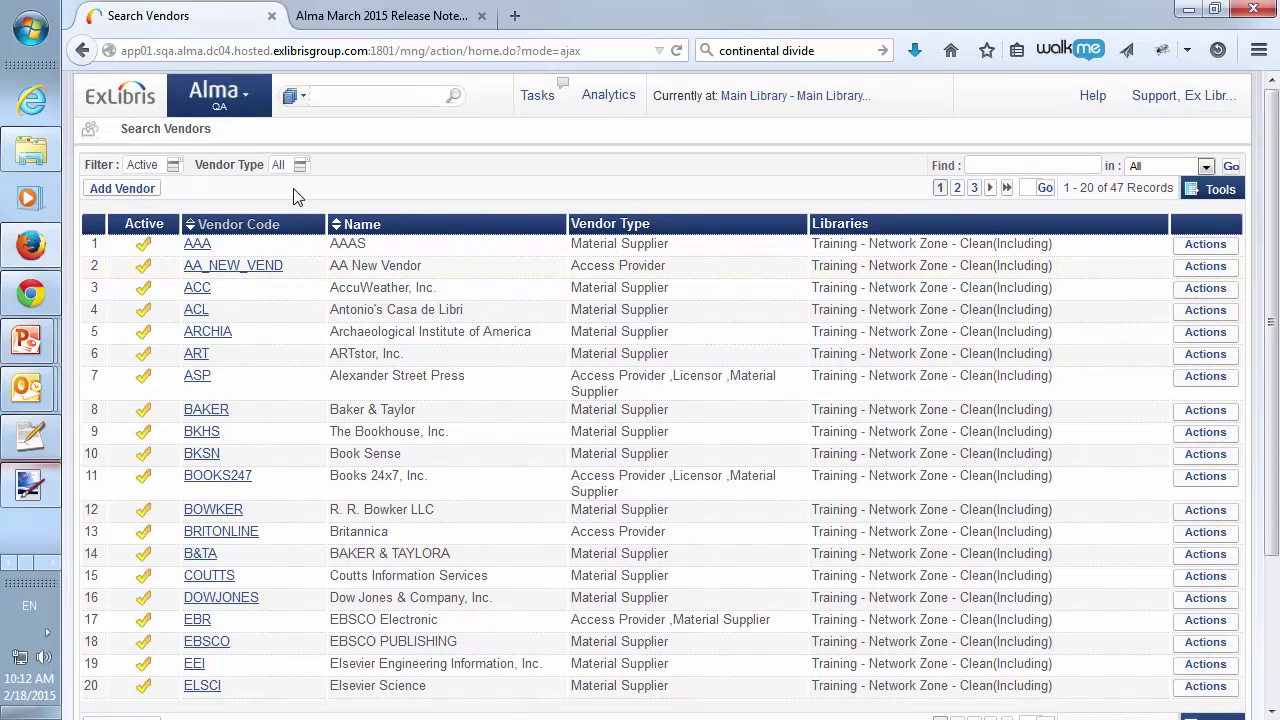
click(247, 100)
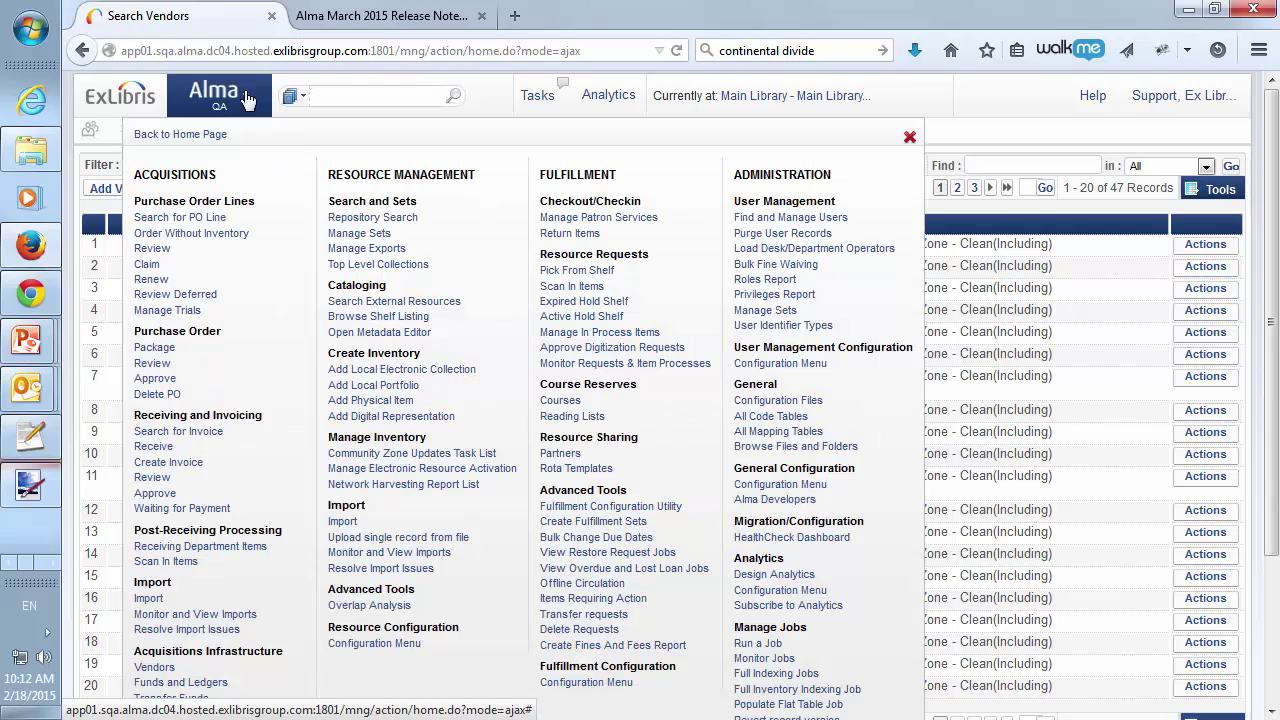
scroll(150, 480, down, 3)
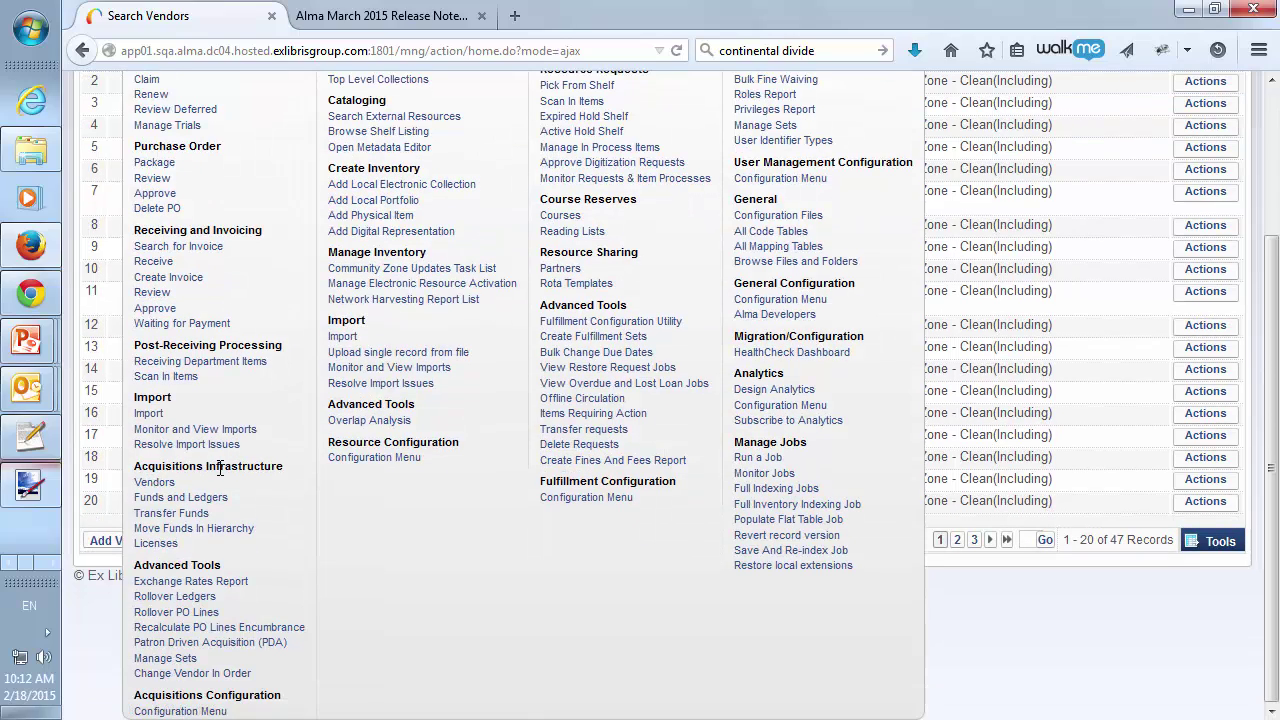
click(178, 711)
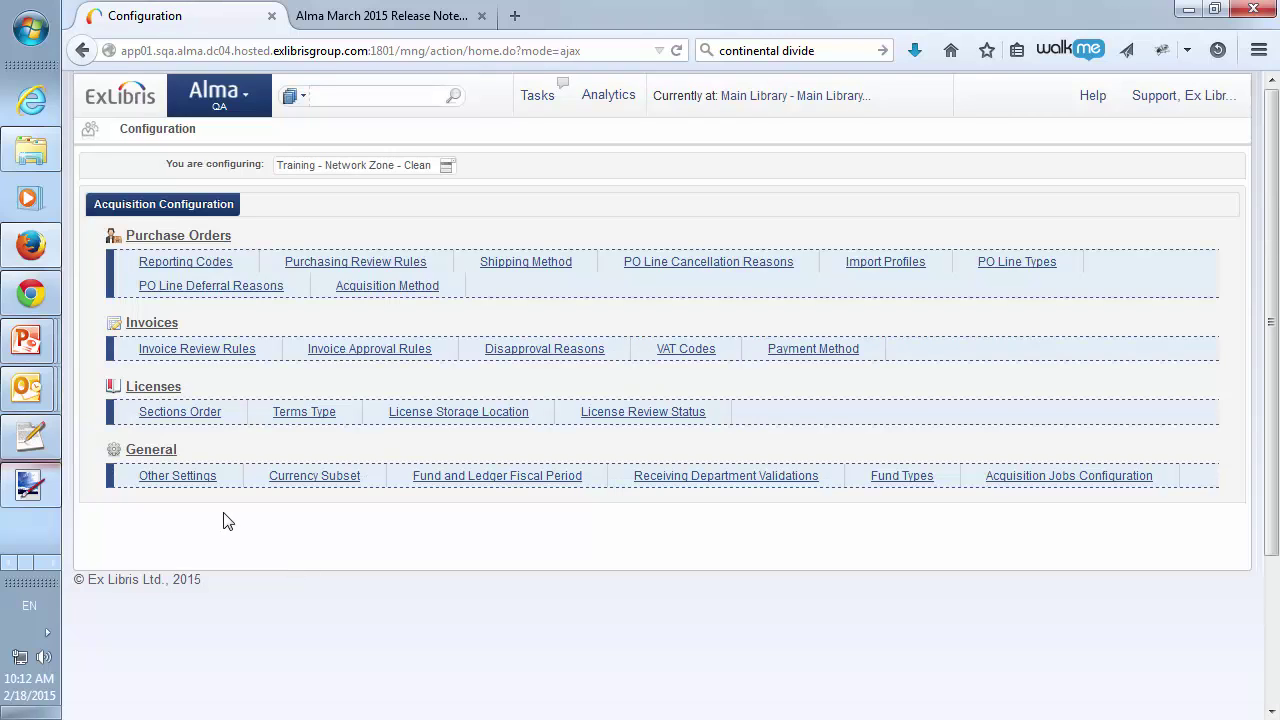
click(171, 477)
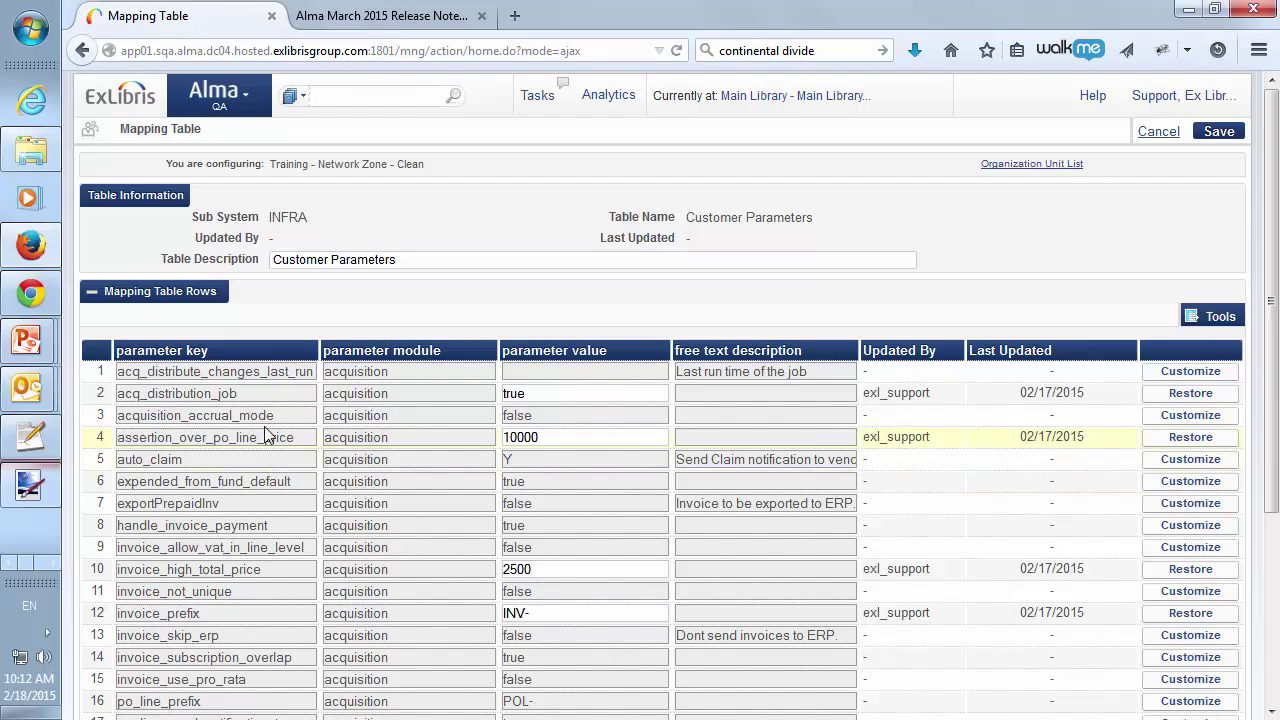
scroll(268, 440, down, 3)
scroll(268, 435, down, 1)
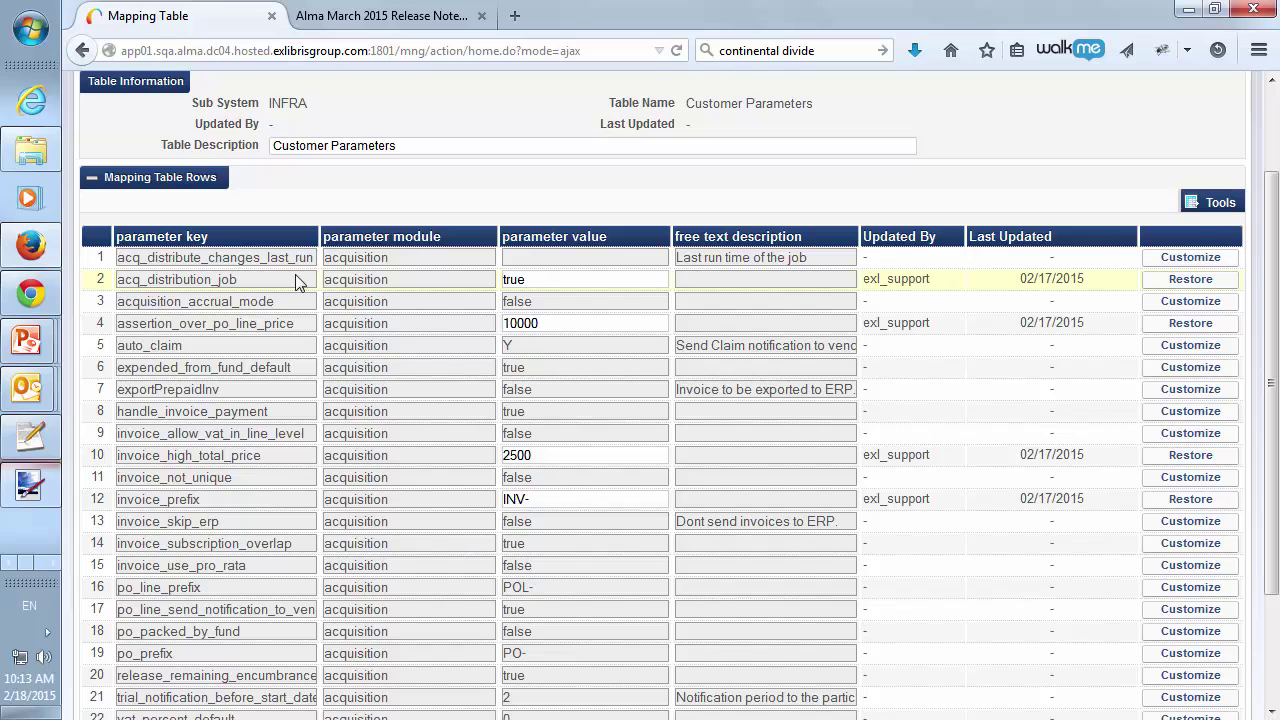
Open the scheduled jobs in Monitor Jobs and filter them to the Acquisition category.
scroll(295, 275, up, 2)
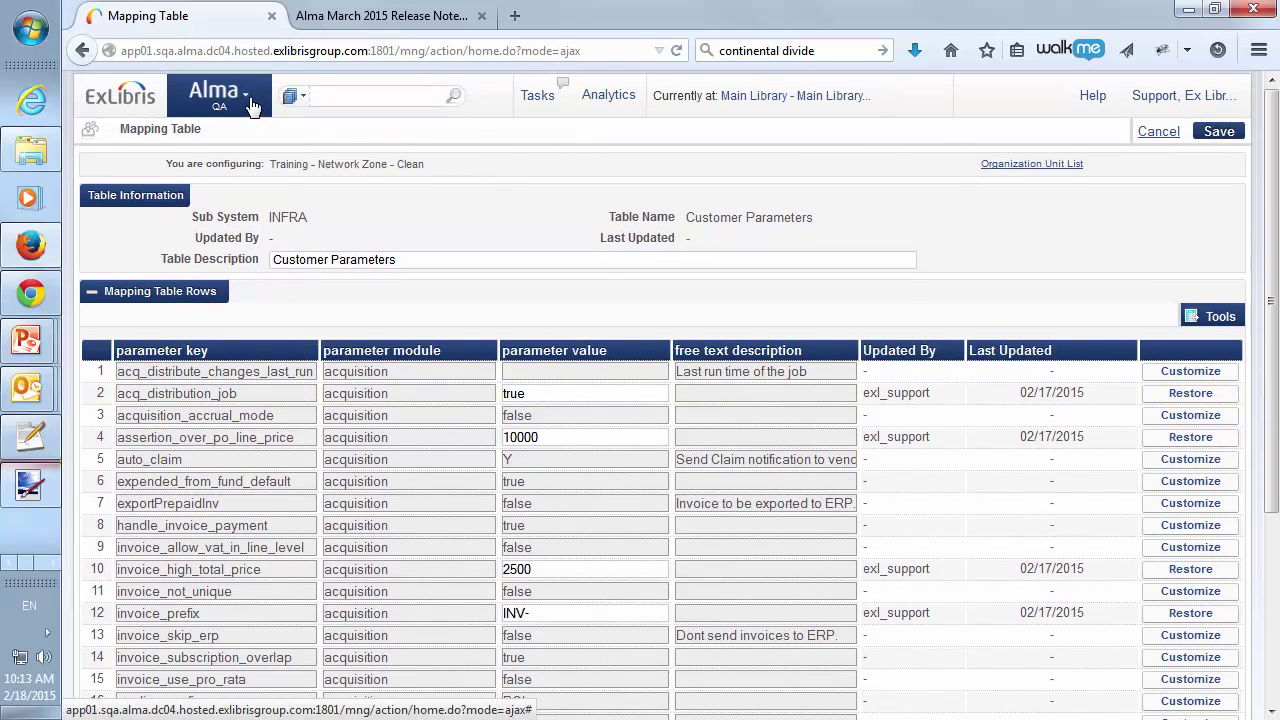
click(244, 96)
scroll(773, 585, down, 3)
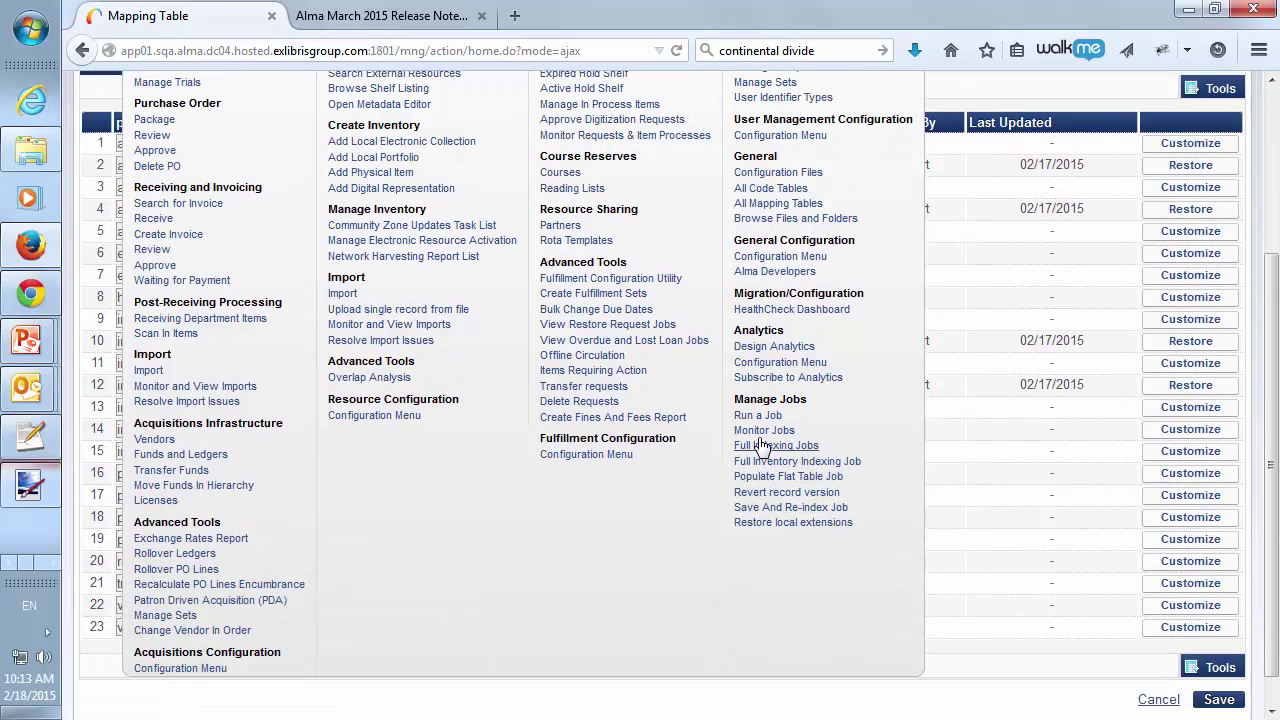
click(765, 432)
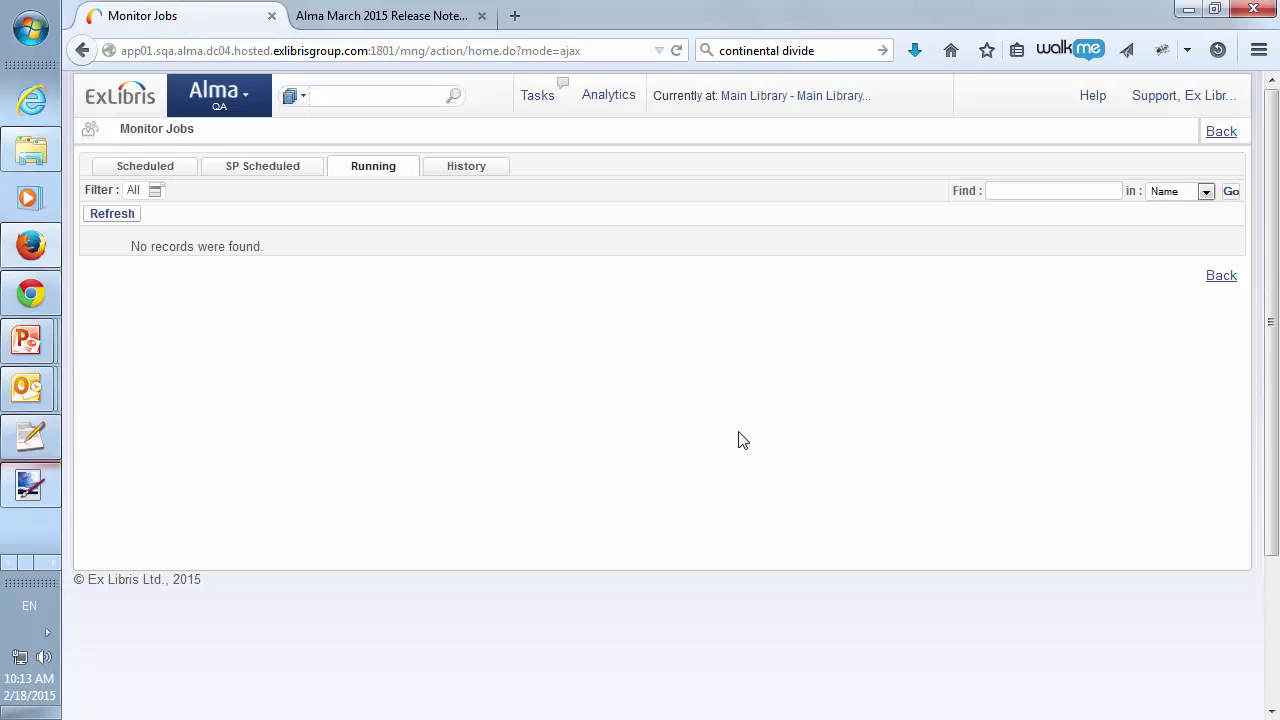
click(150, 175)
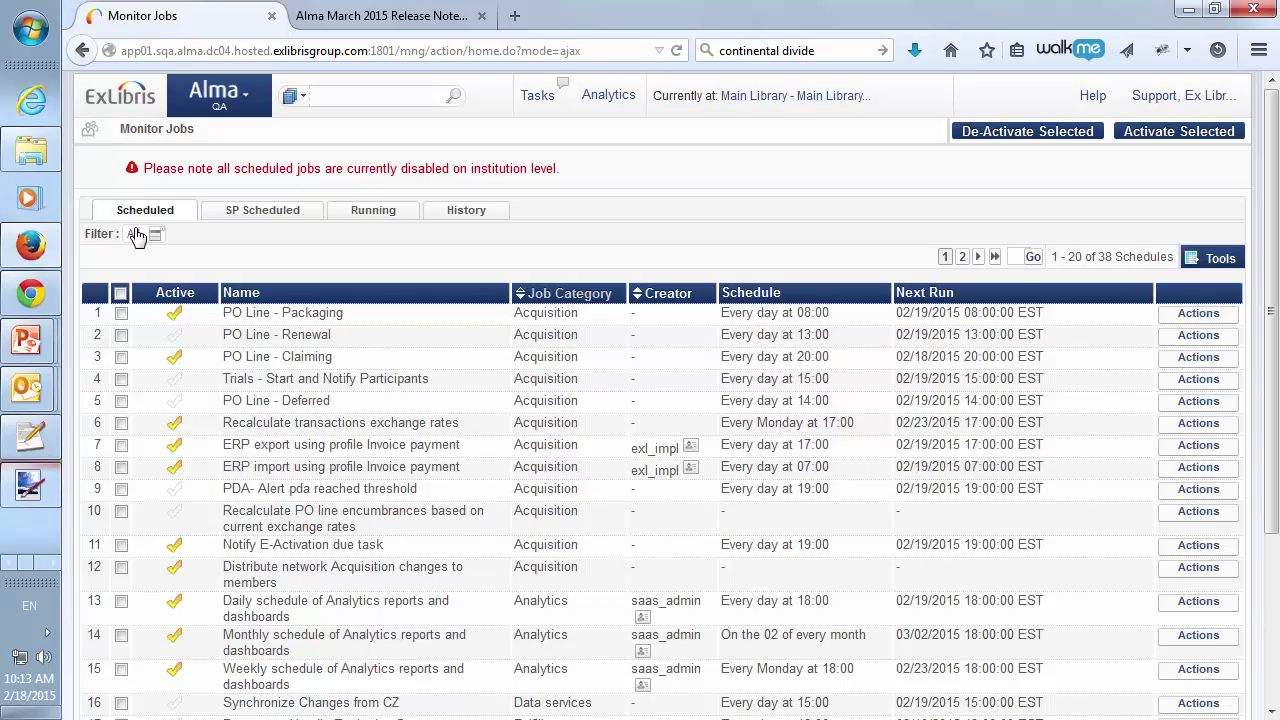
scroll(137, 235, down, 2)
click(137, 119)
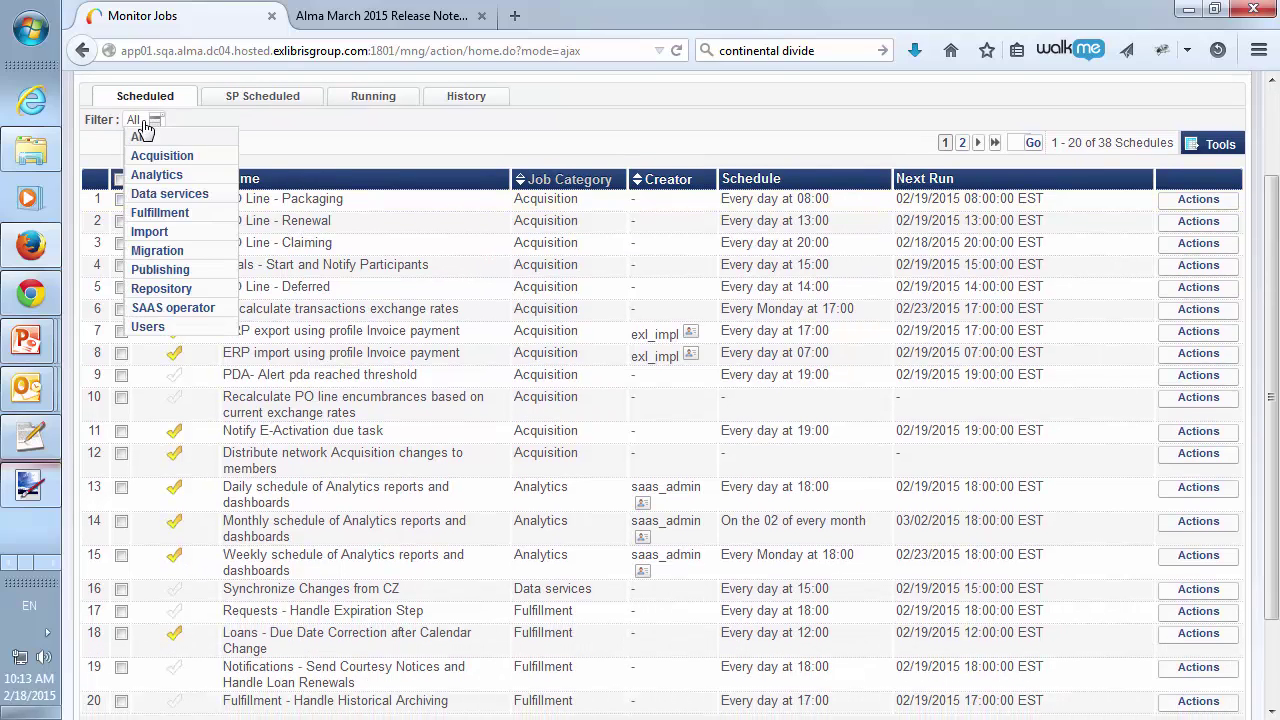
click(152, 155)
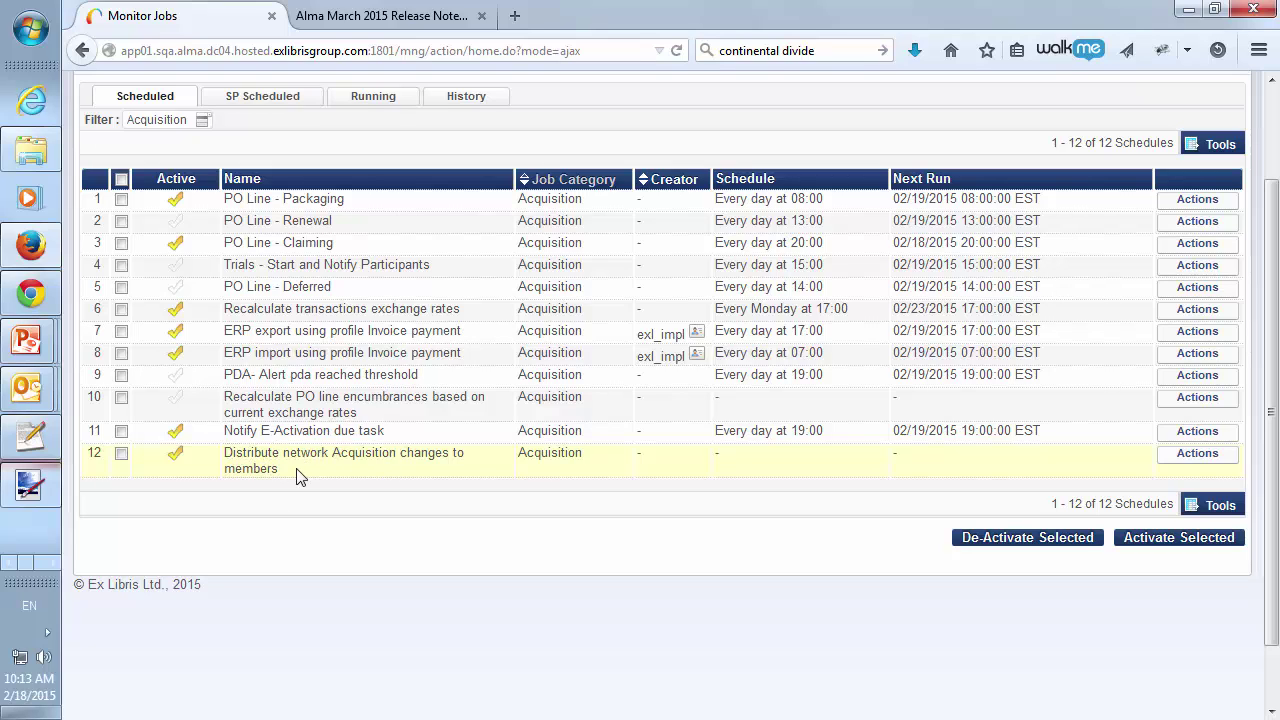
Run the "Distribute network Acquisition changes to members" job immediately and monitor it by refreshing the running jobs.
click(1198, 457)
click(1190, 474)
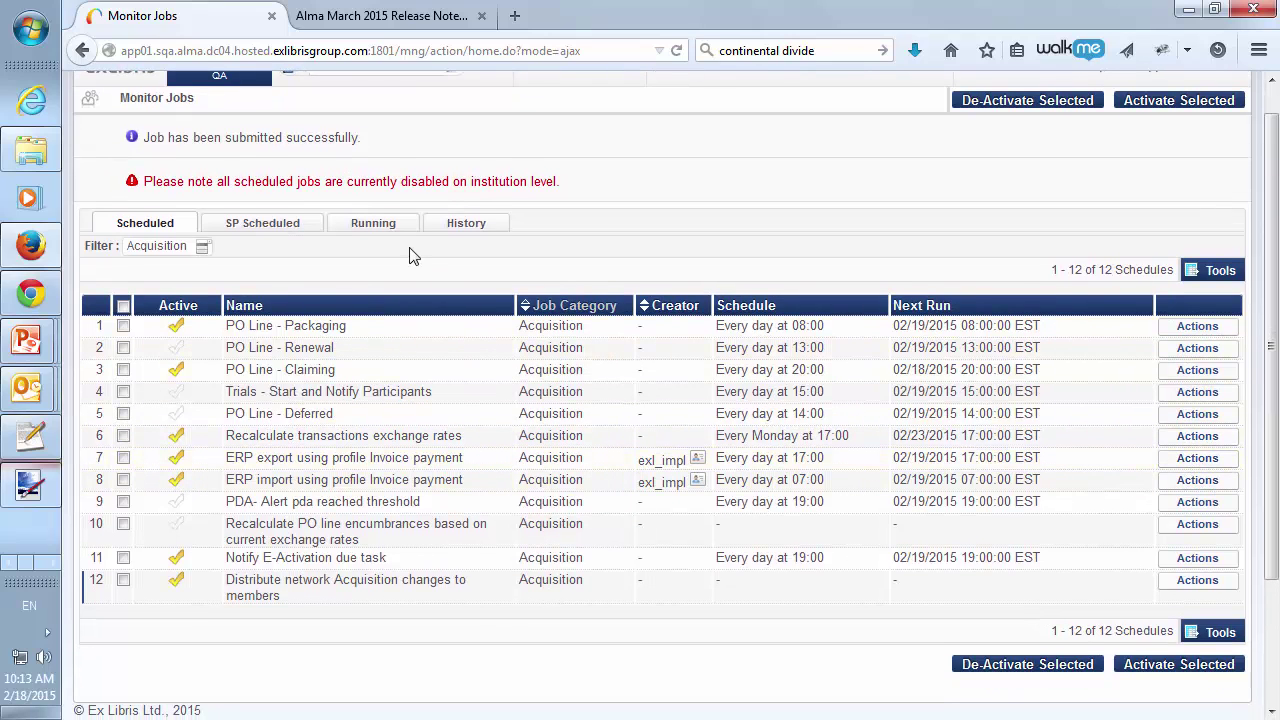
click(386, 226)
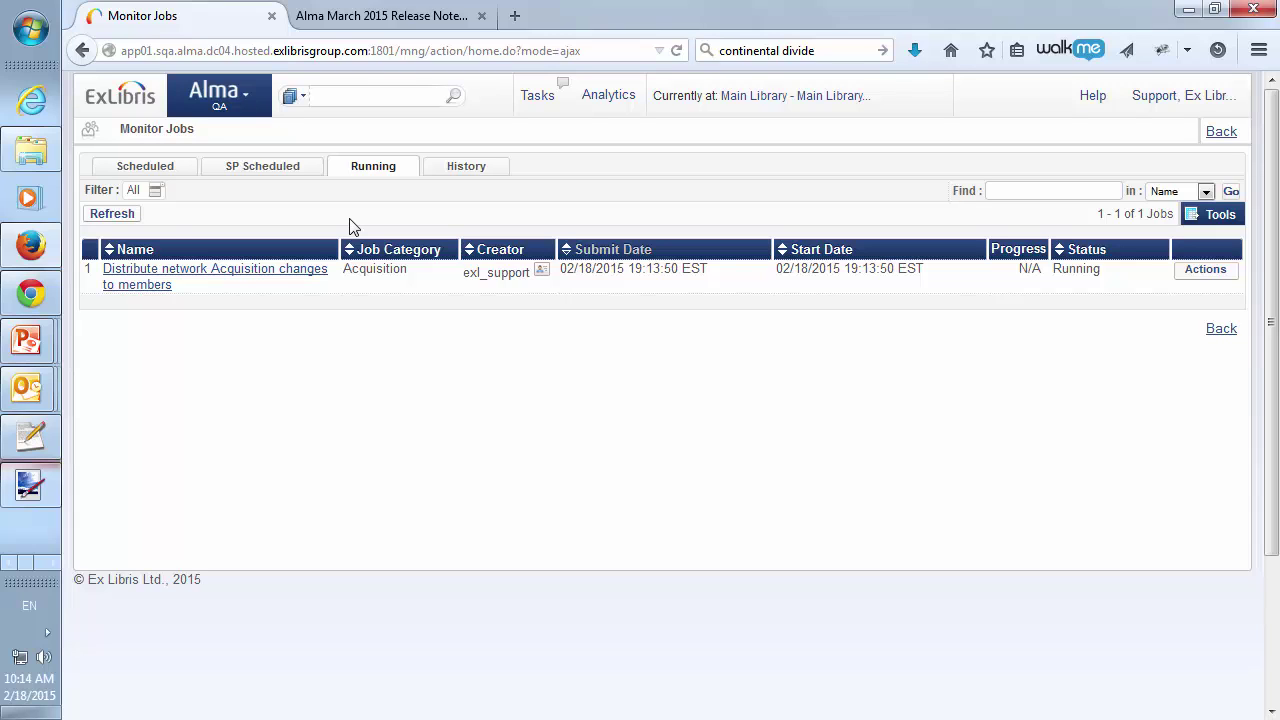
click(113, 214)
click(130, 218)
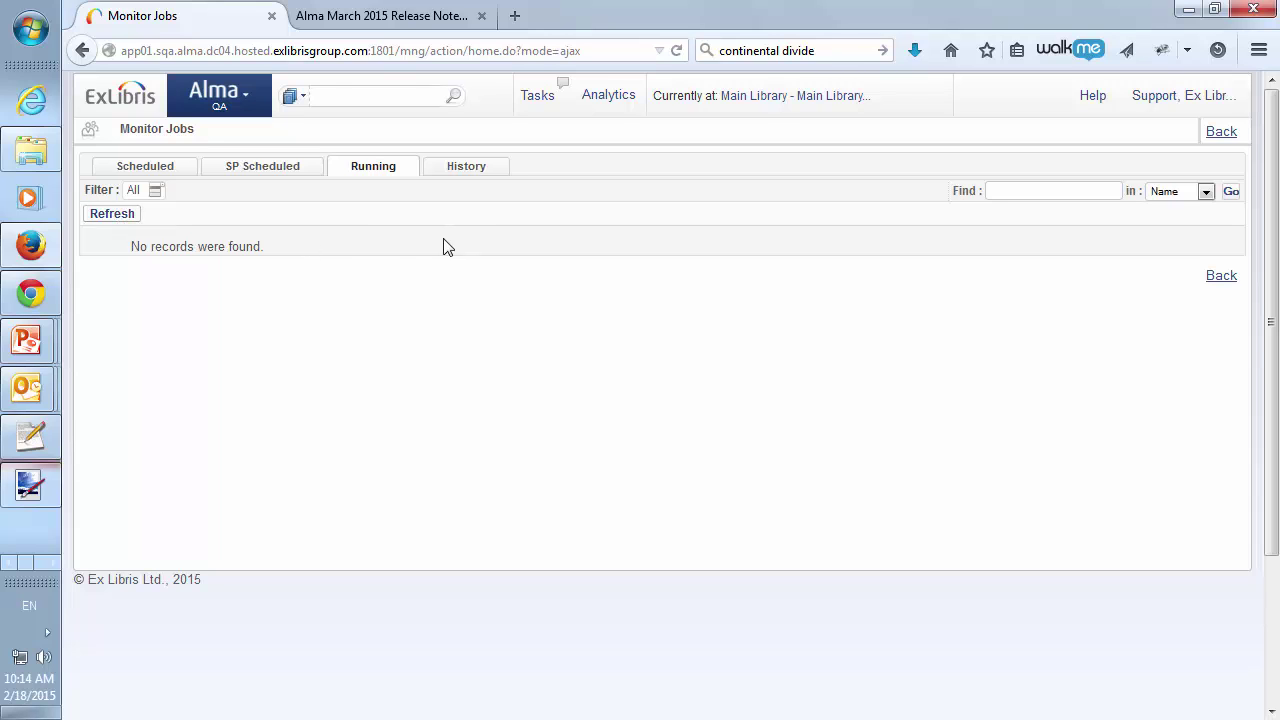
Open the report of the latest distribution job from the job history and expand its Vendor section.
click(468, 168)
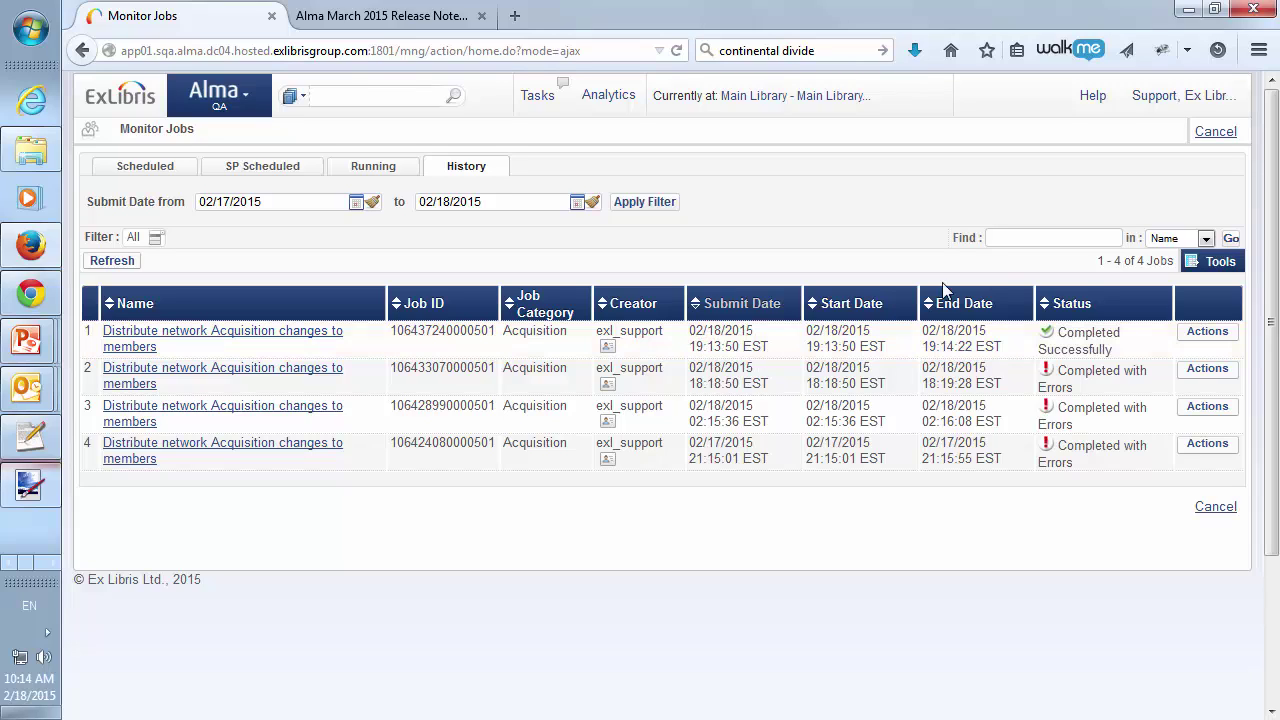
click(1210, 332)
click(1203, 352)
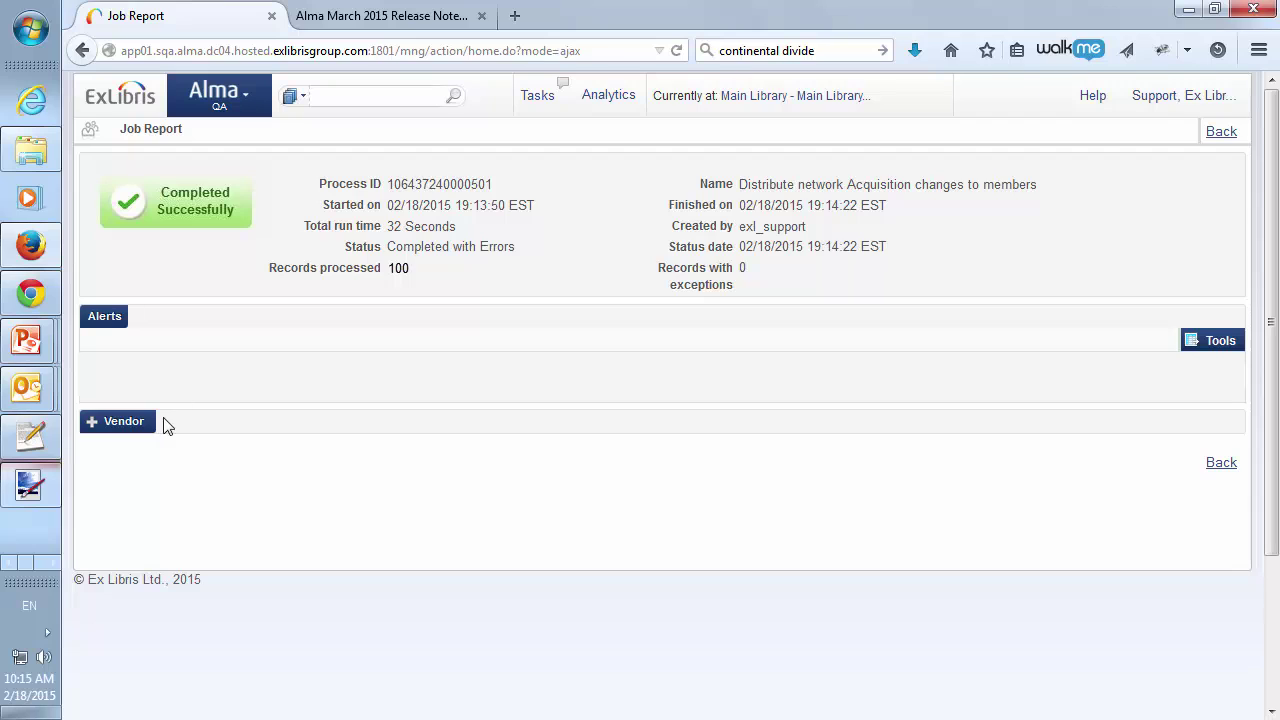
click(91, 422)
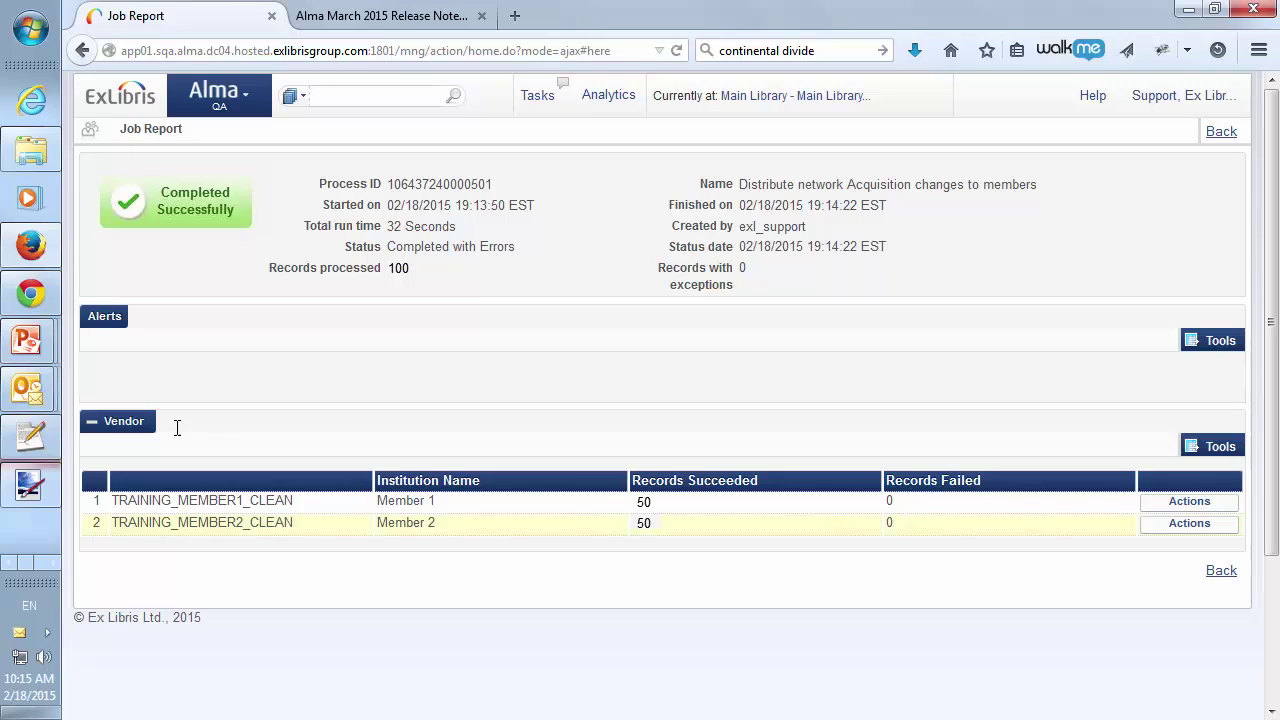
Switch to the member institution's Alma session in Chrome, open its vendor list and filter it to inactive vendors.
click(30, 293)
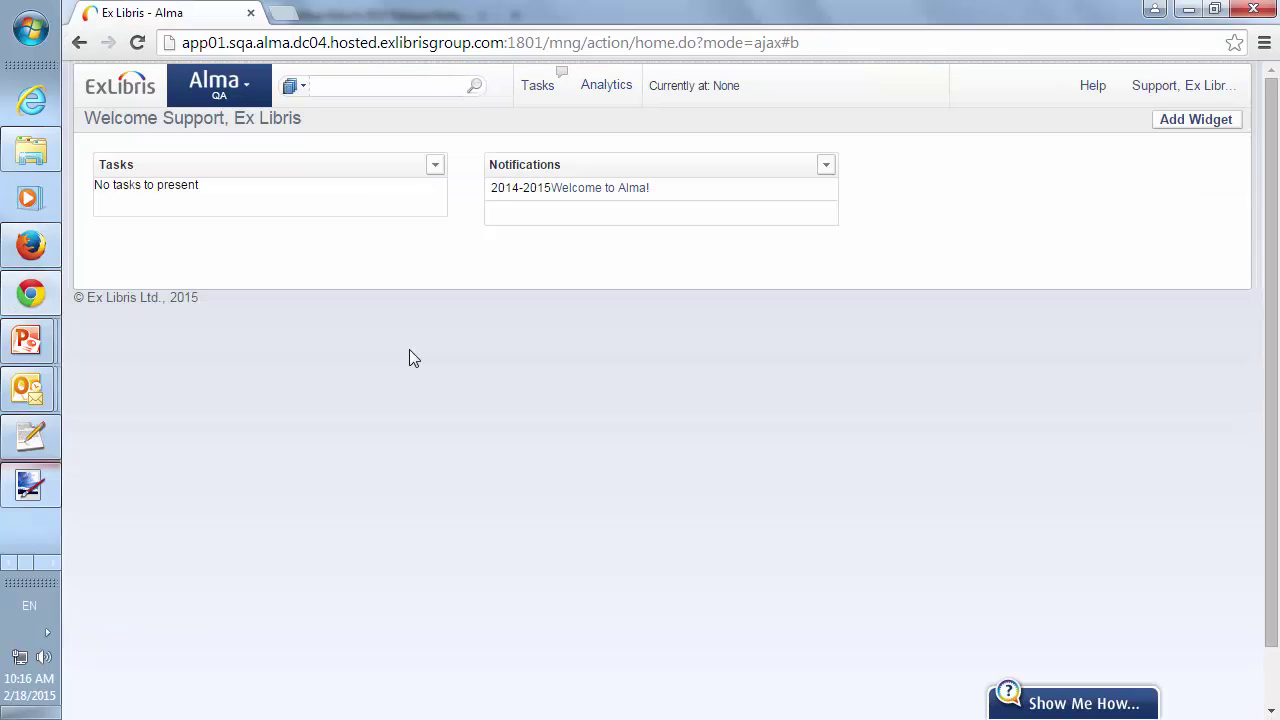
click(232, 88)
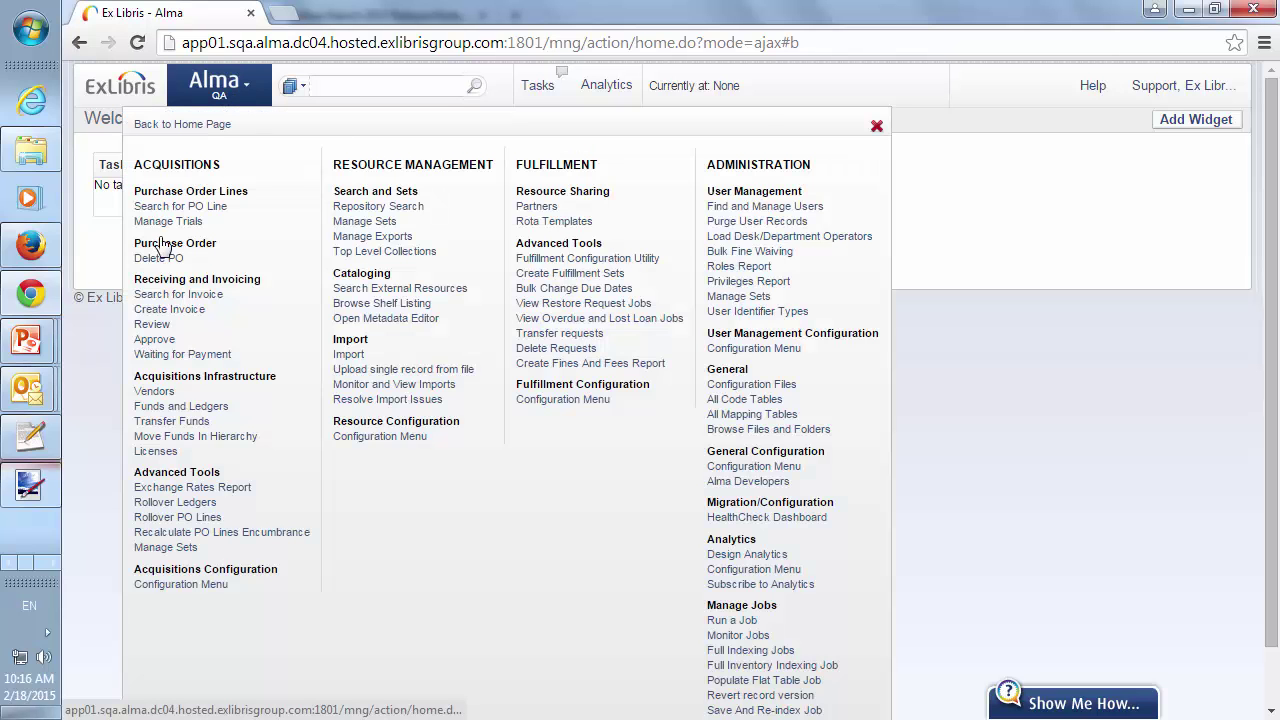
click(155, 392)
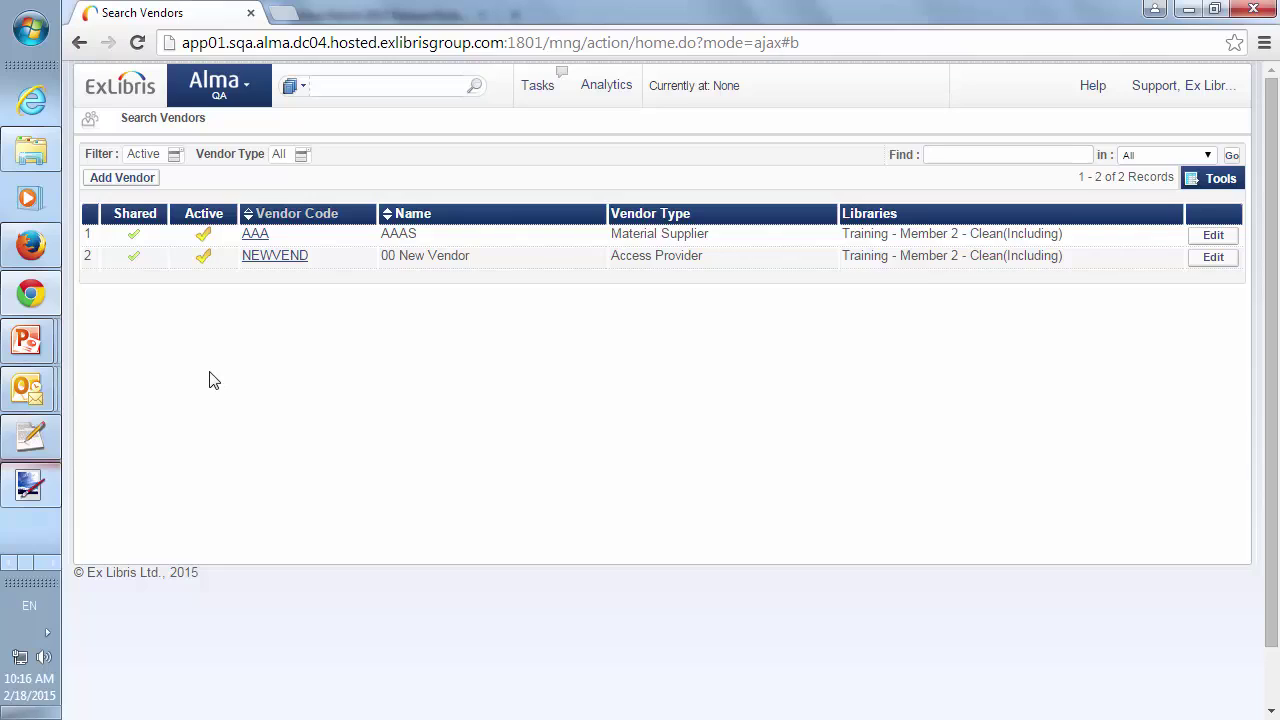
click(159, 160)
click(149, 209)
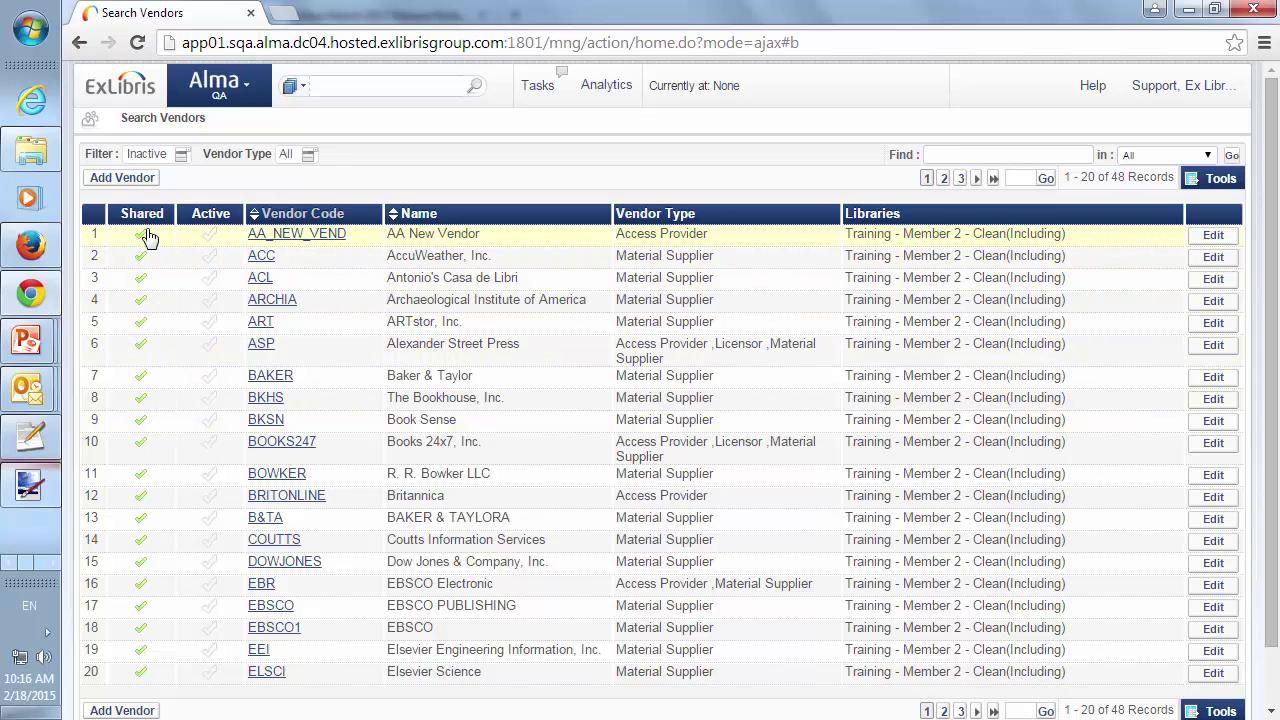
scroll(143, 520, down, 1)
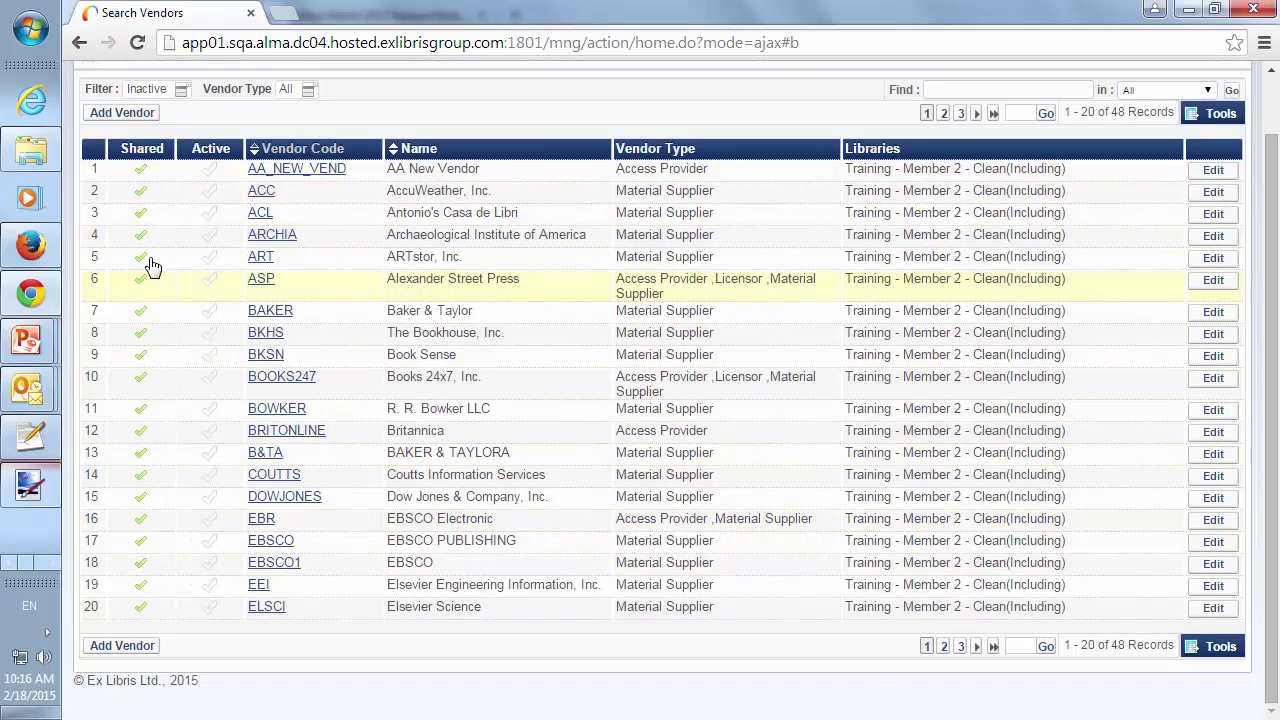
scroll(149, 266, up, 1)
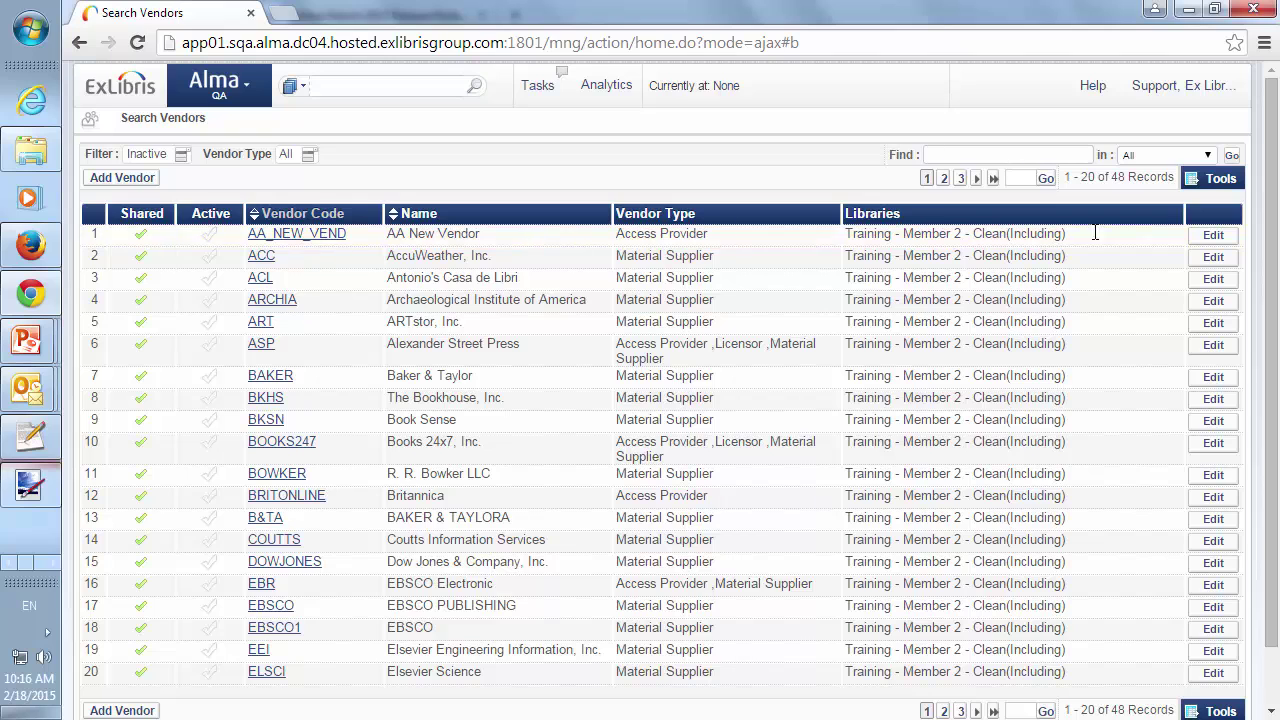
Open the AA_NEW_VEND vendor for editing and try to save it with Active status.
click(1212, 237)
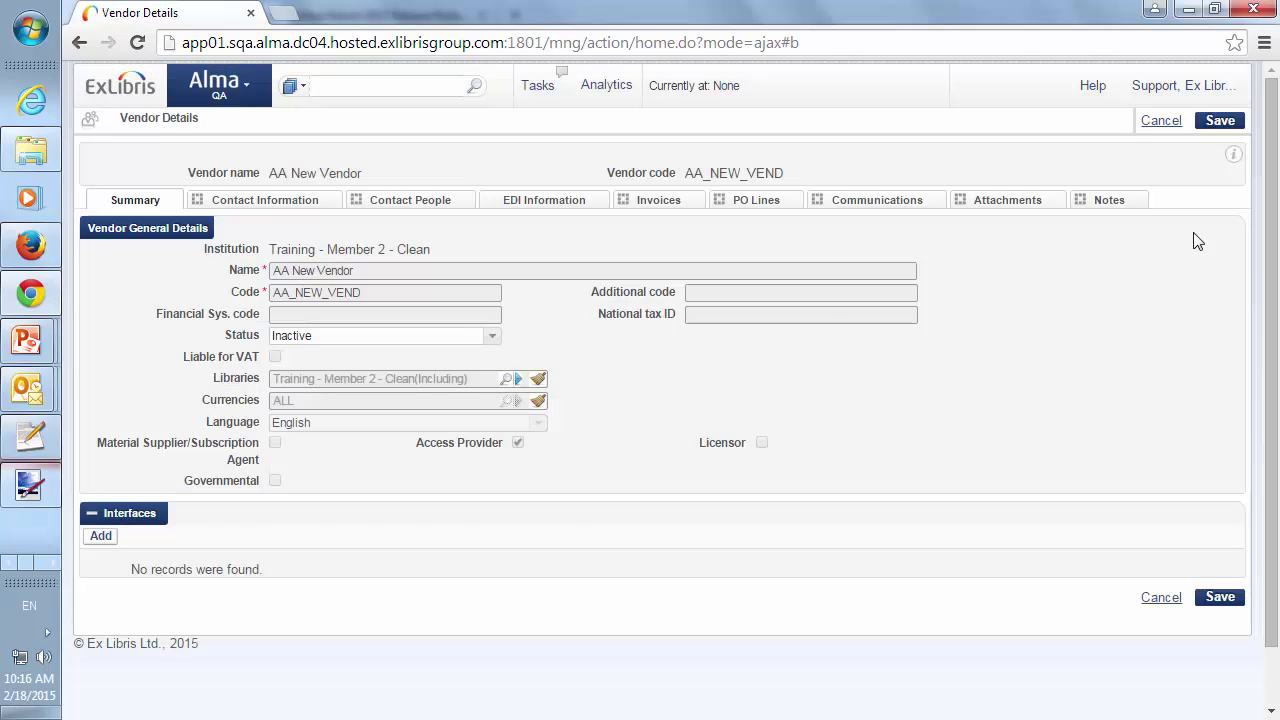
scroll(643, 358, down, 1)
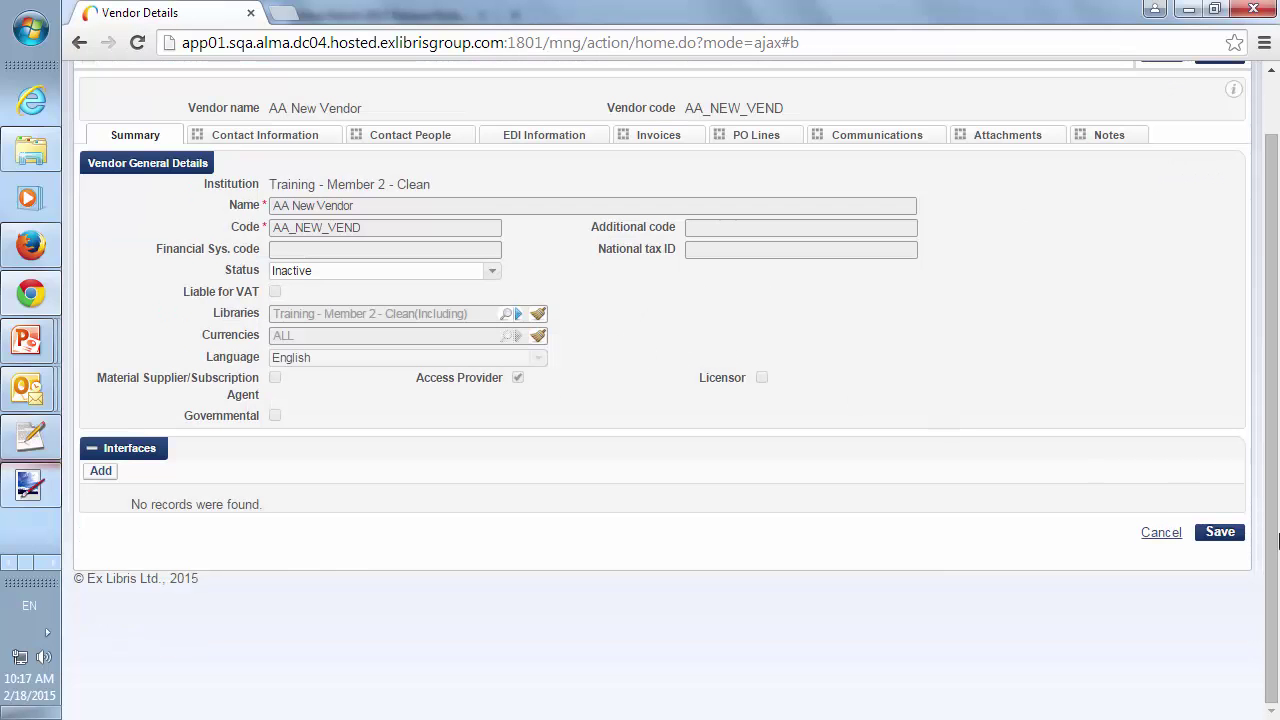
click(1219, 533)
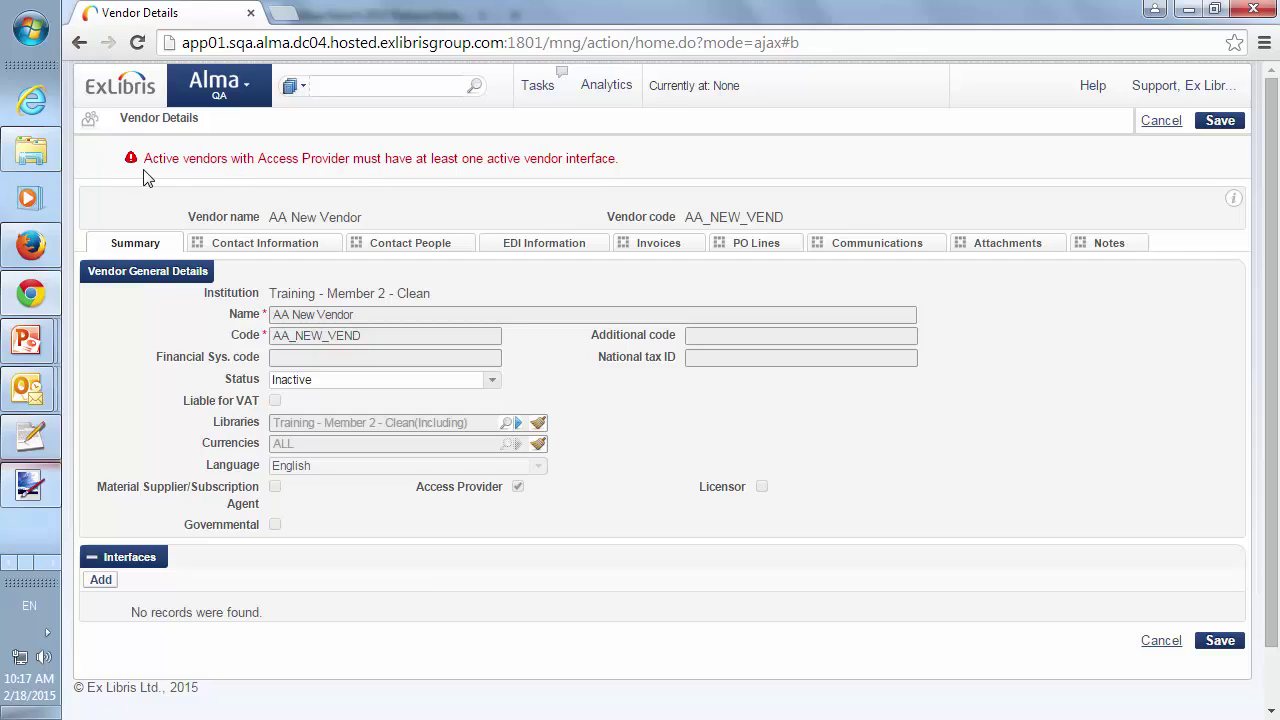
Add an active interface named "Interfaith Interface" to the AA New Vendor record and save the interface.
click(101, 580)
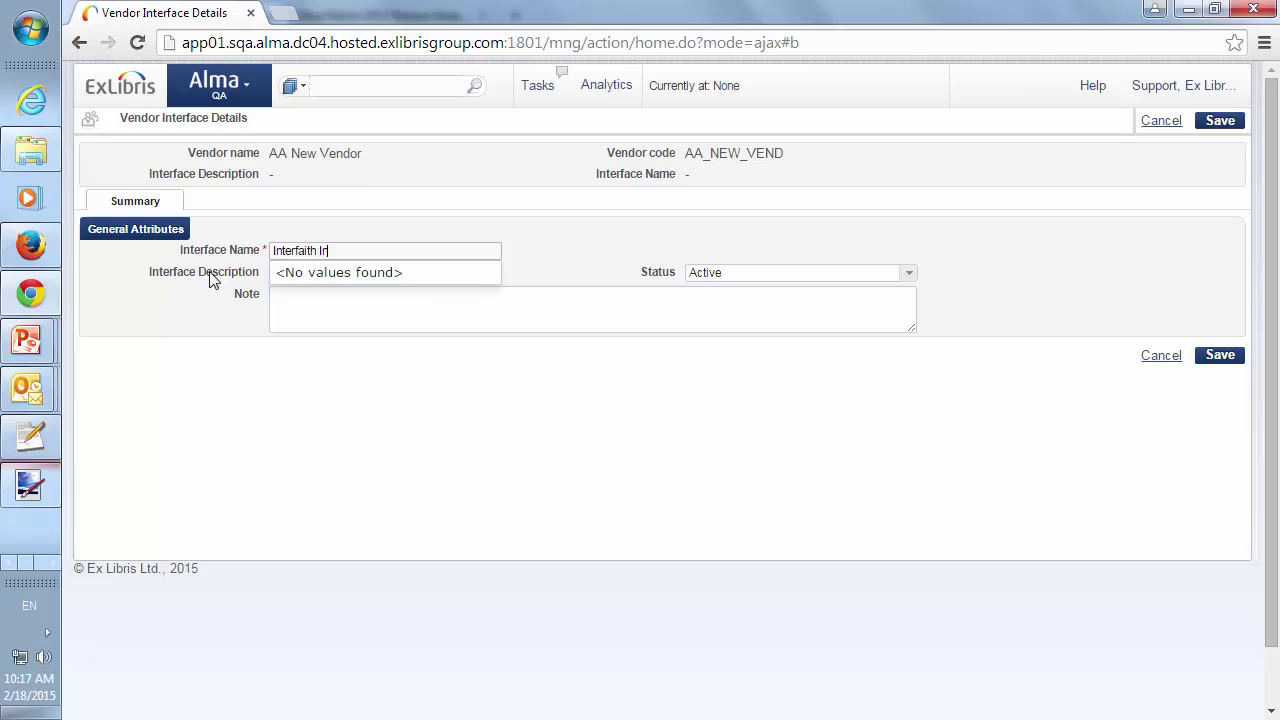
text(ce)
click(1222, 358)
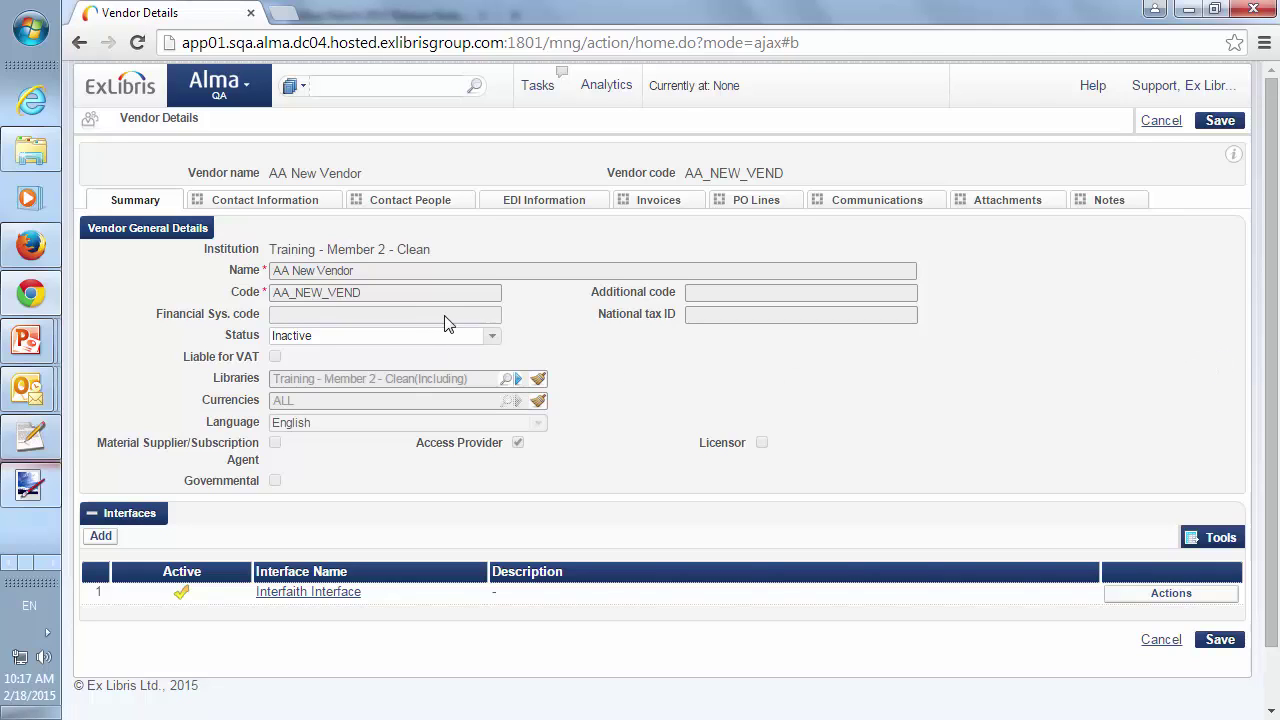
Set the AA New Vendor status to Active, save the vendor, and filter the vendor list to active vendors.
click(492, 338)
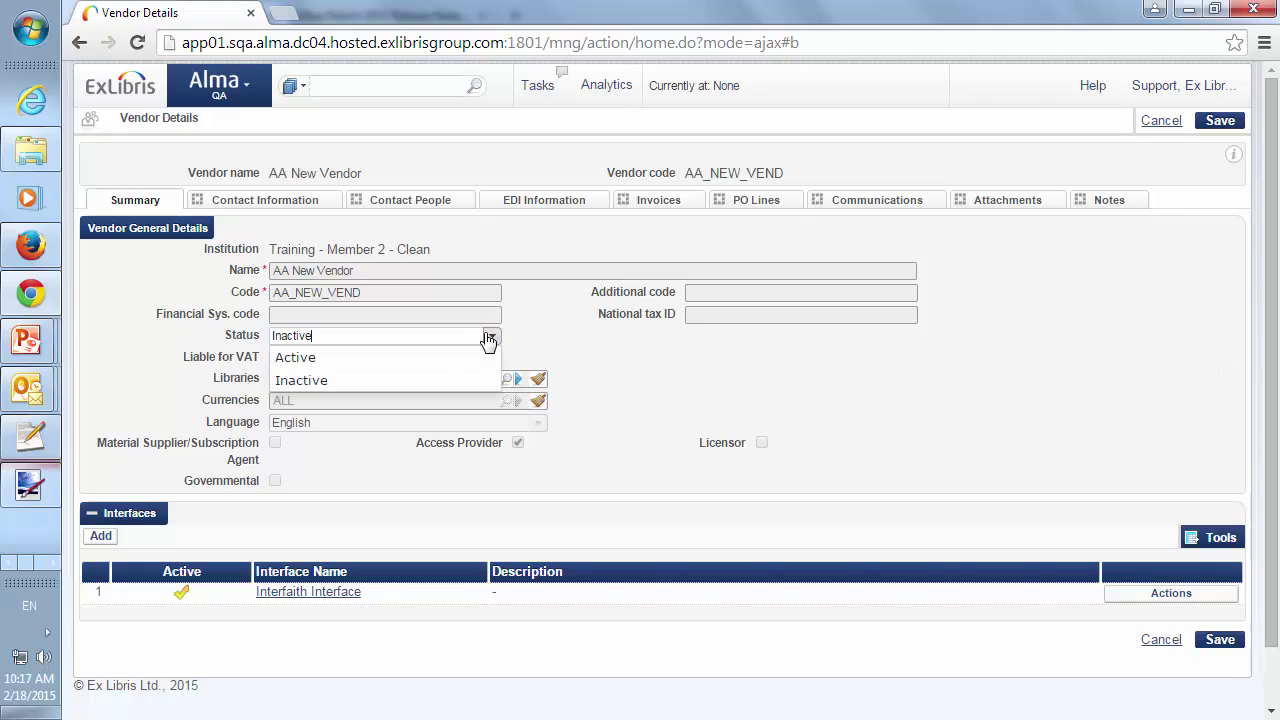
click(401, 360)
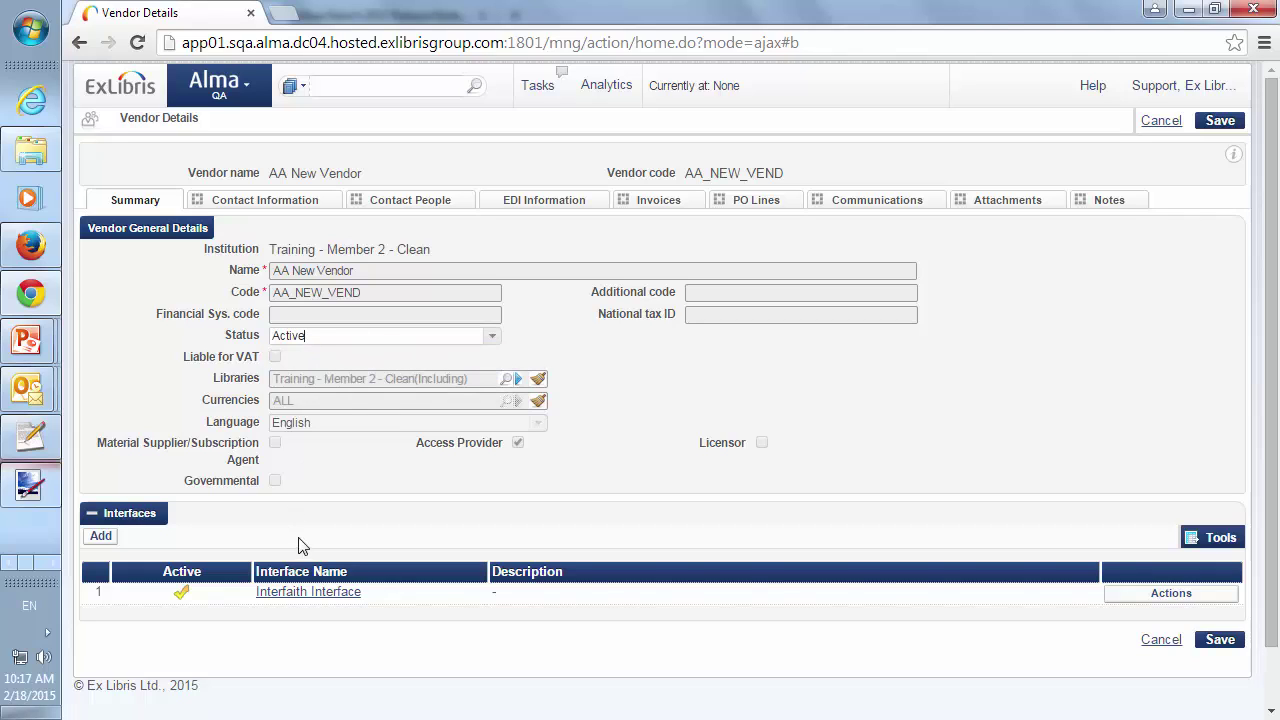
click(1220, 640)
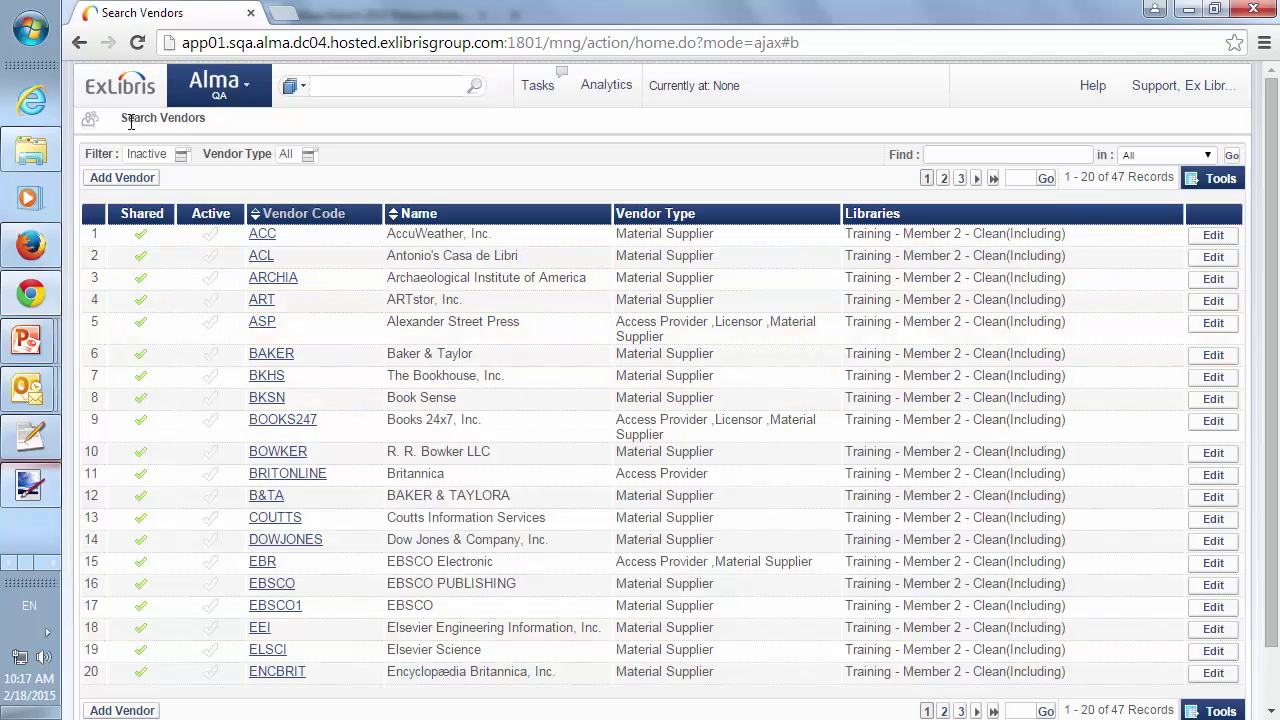
click(160, 157)
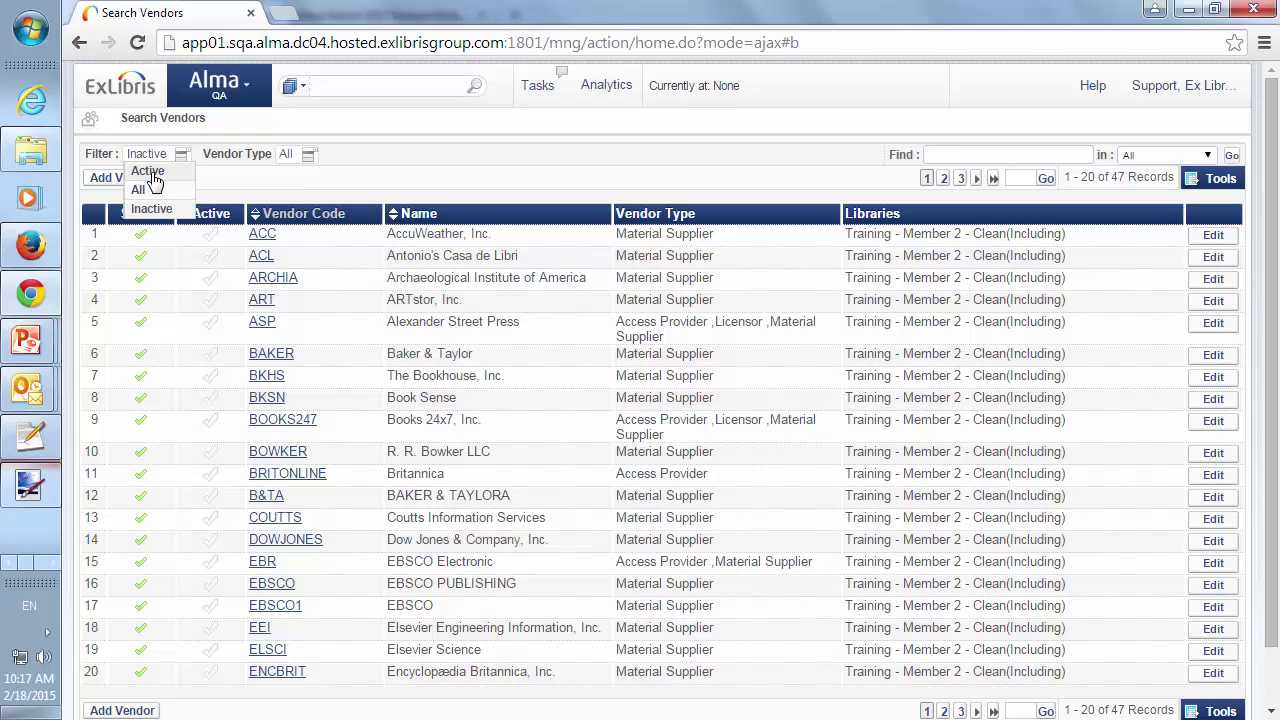
click(148, 171)
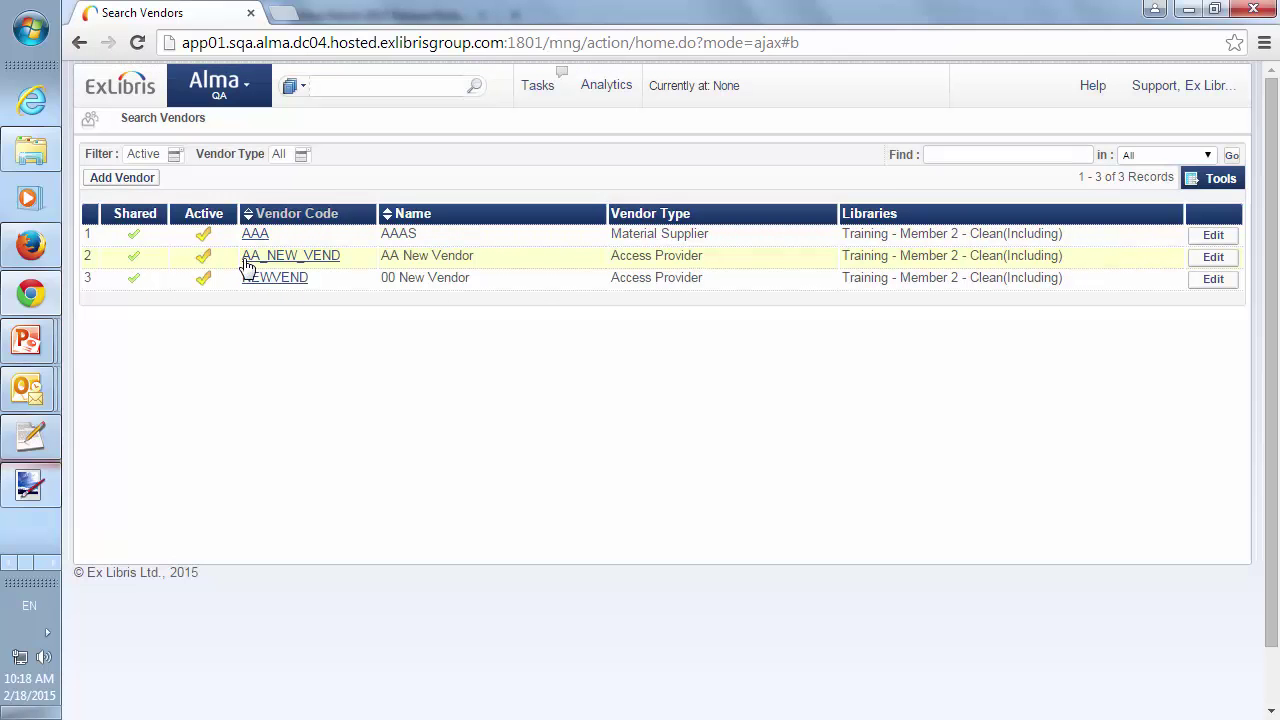